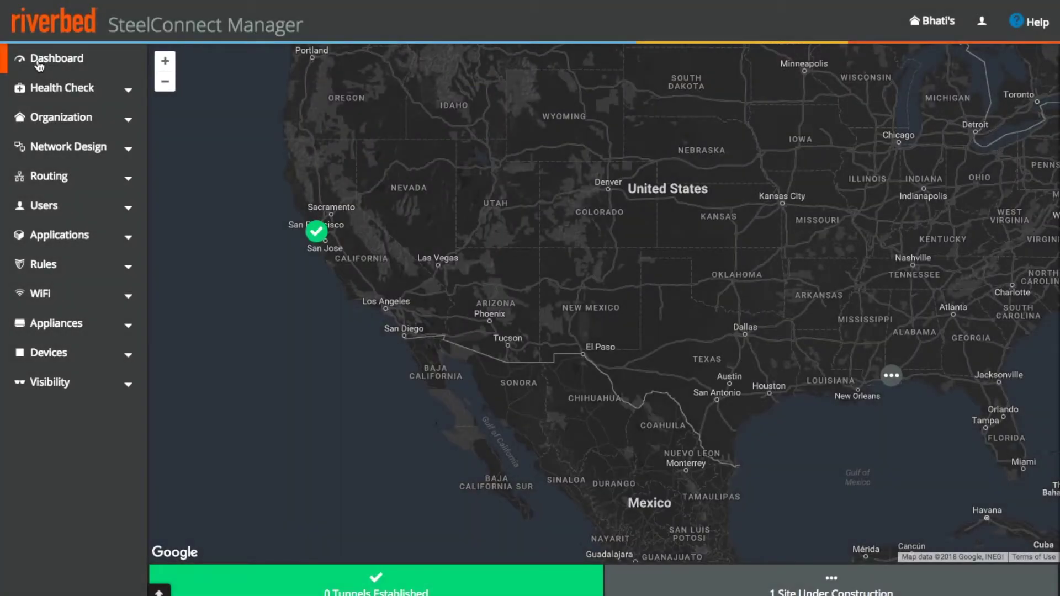
- Open the Uplinks list, view the Houston and HQ uplink details, then try switching HQ off
left_click(62, 150)
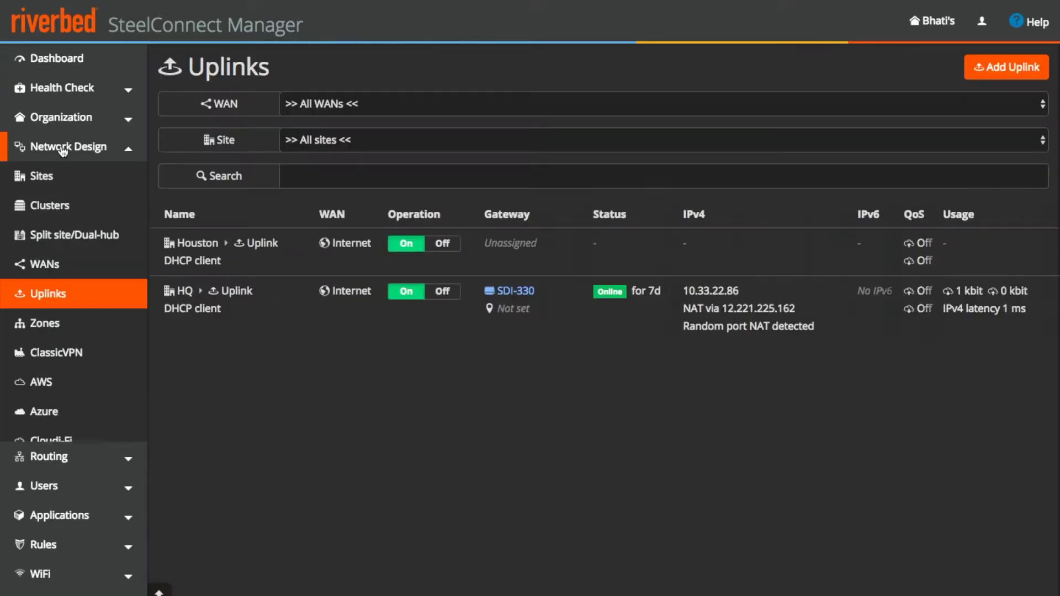
left_click(40, 295)
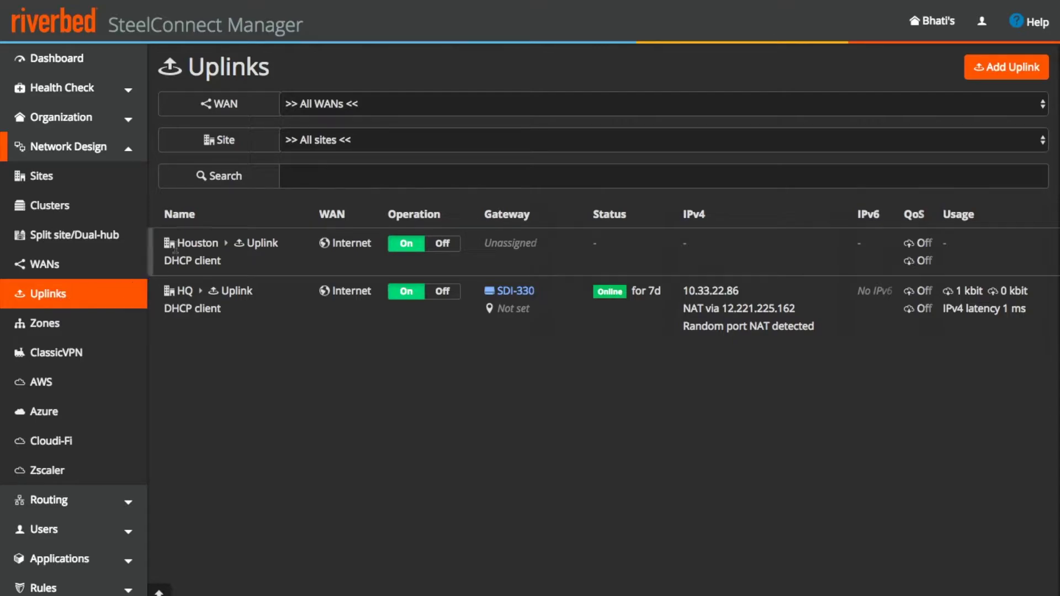
left_click_drag(176, 242, 246, 243)
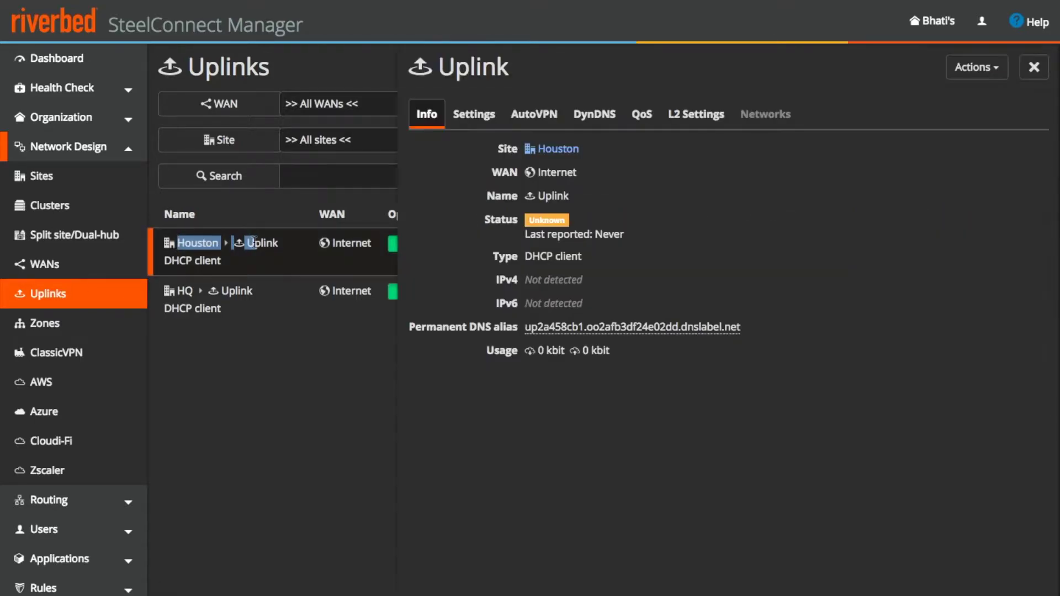
left_click_drag(36, 291, 126, 292)
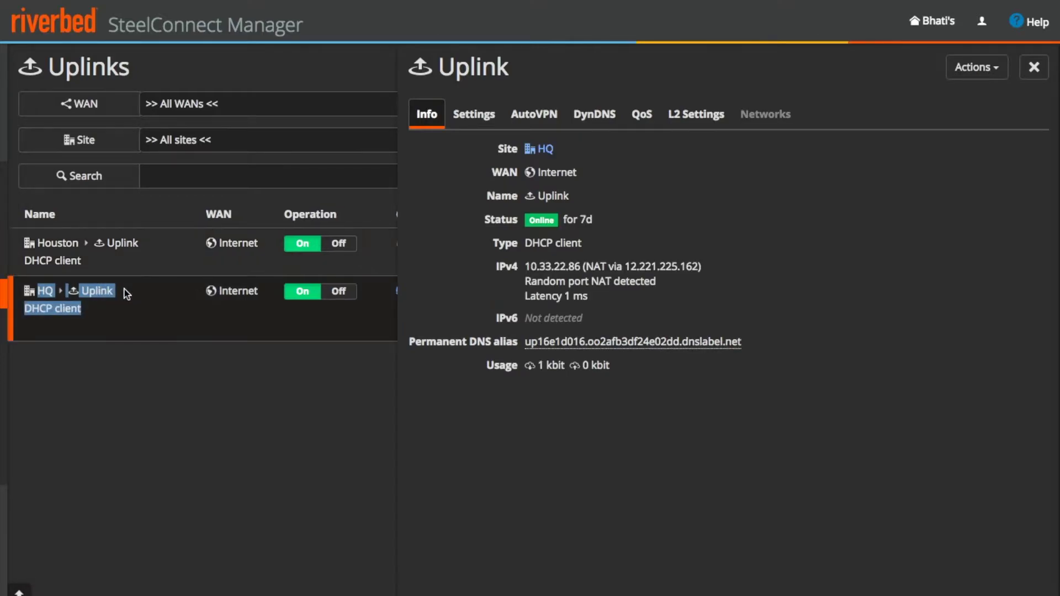
left_click(138, 300)
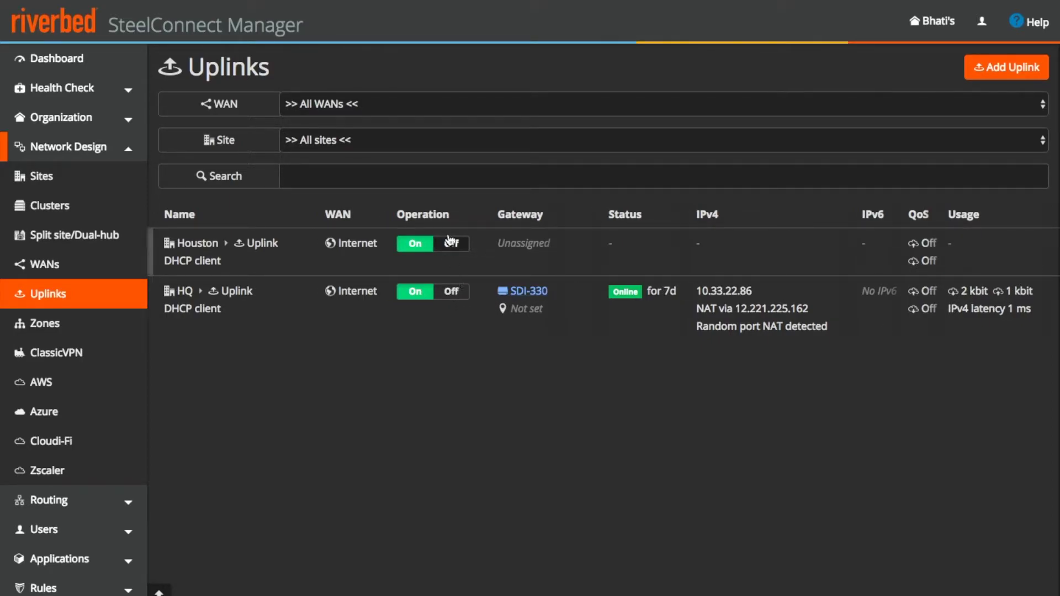
left_click(448, 292)
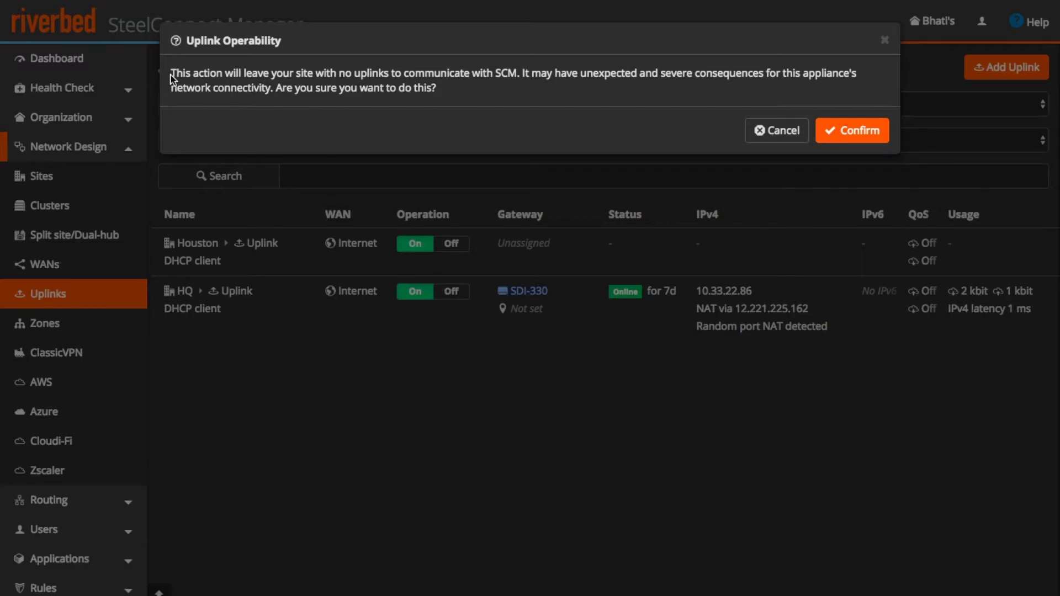
left_click_drag(171, 73, 452, 94)
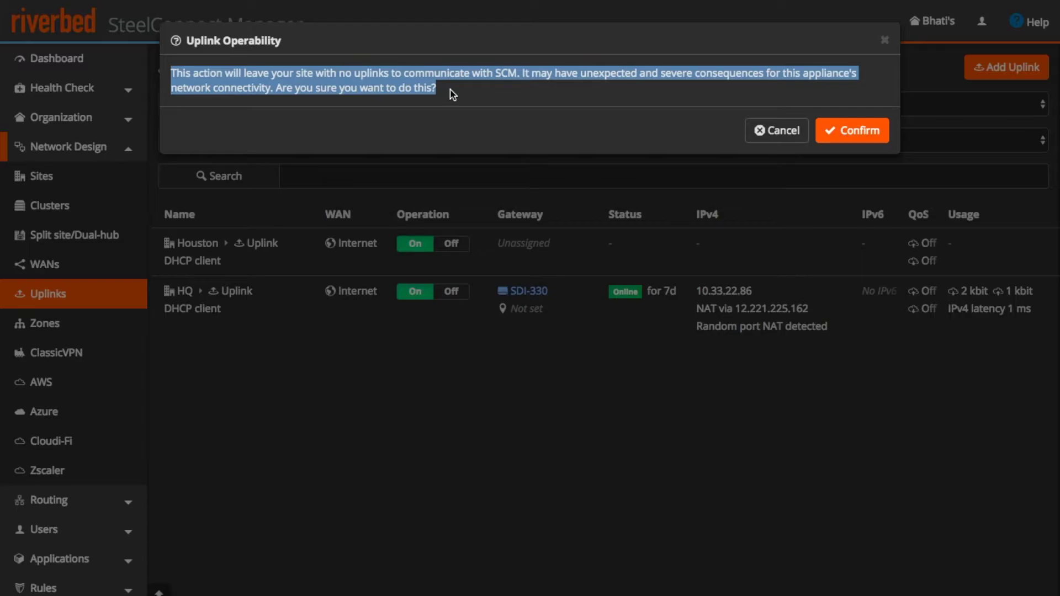
left_click(471, 128)
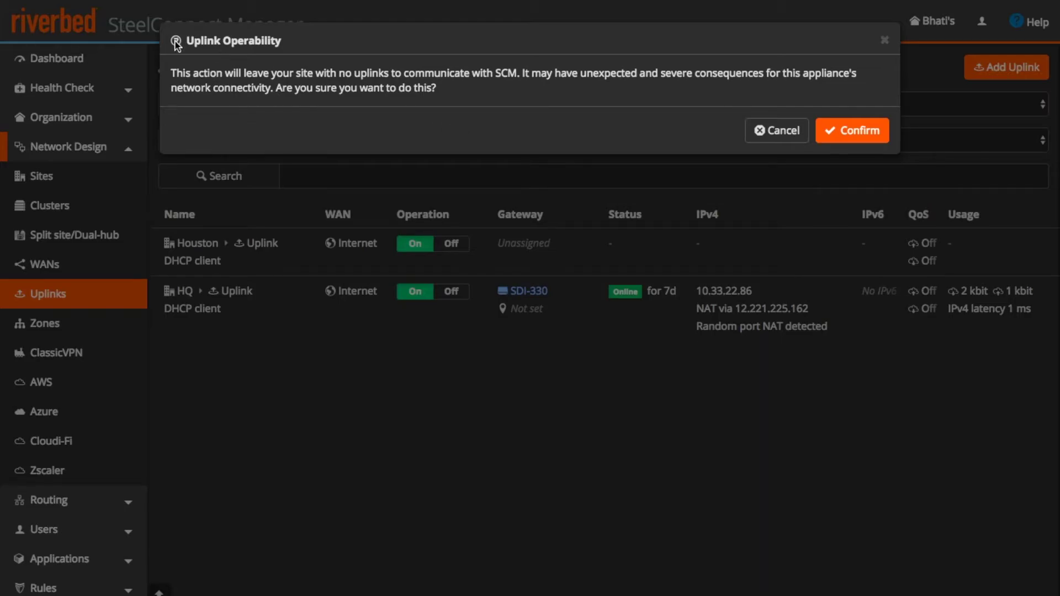
left_click_drag(178, 43, 286, 48)
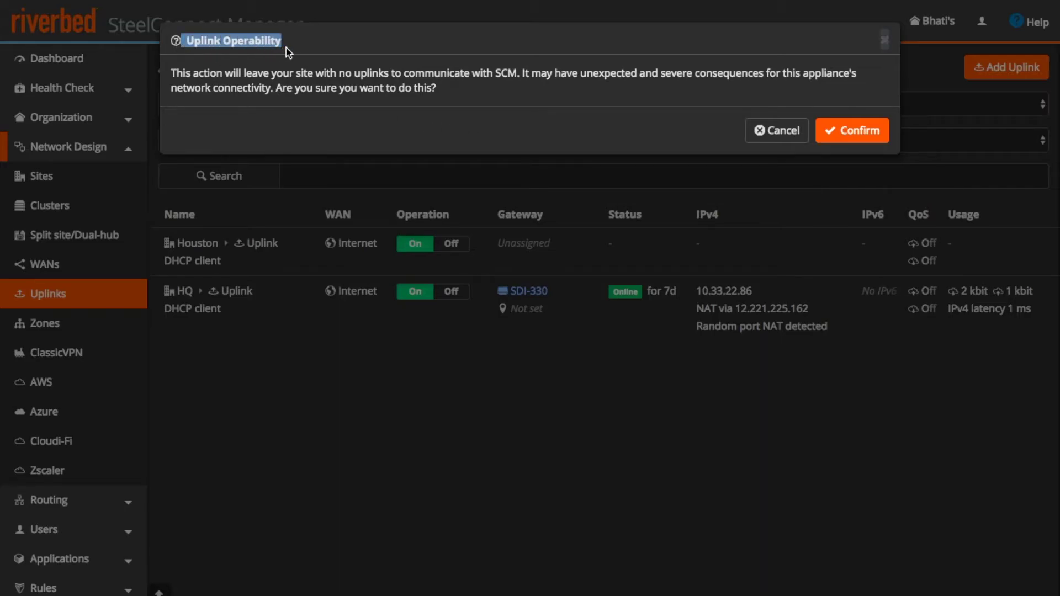
left_click(543, 113)
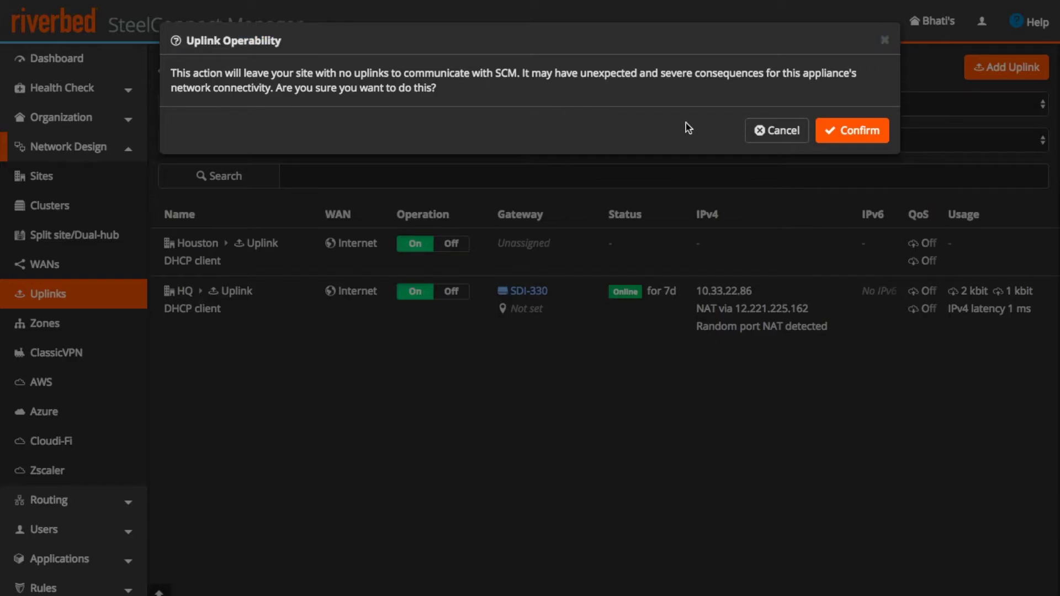
left_click(776, 130)
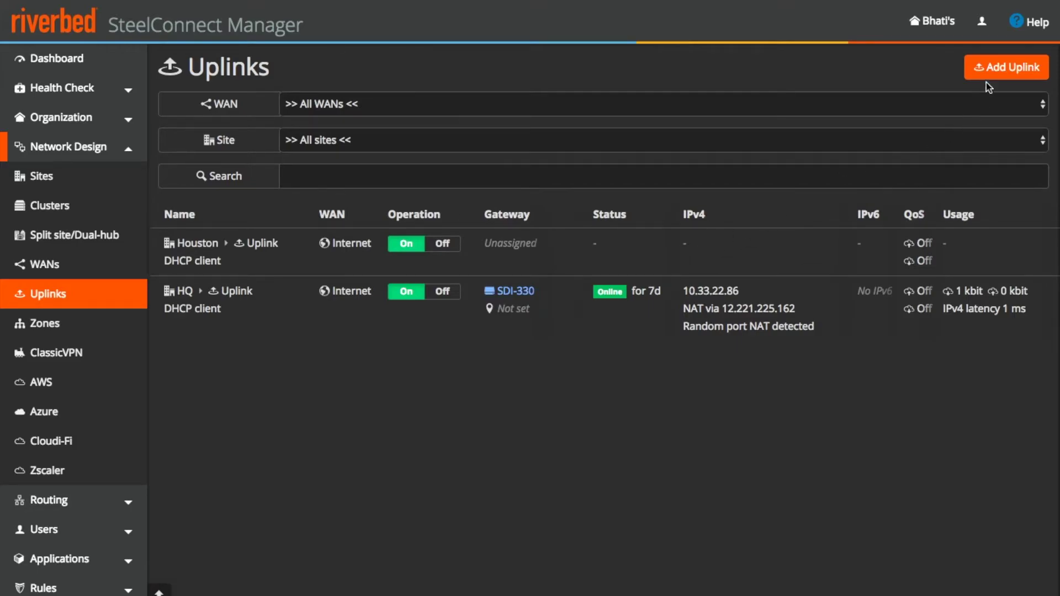
left_click(998, 66)
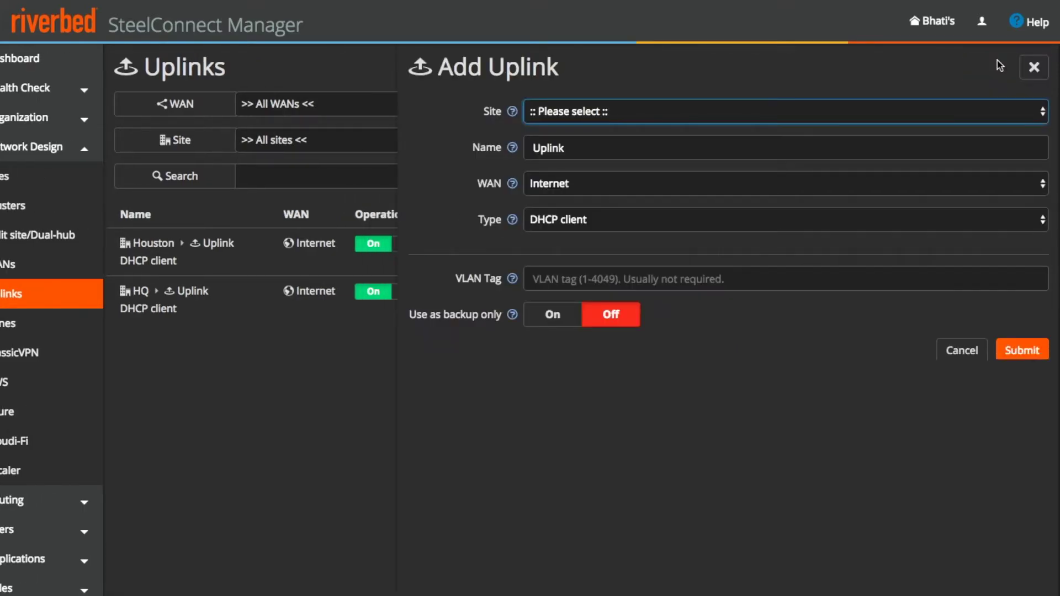
left_click(757, 110)
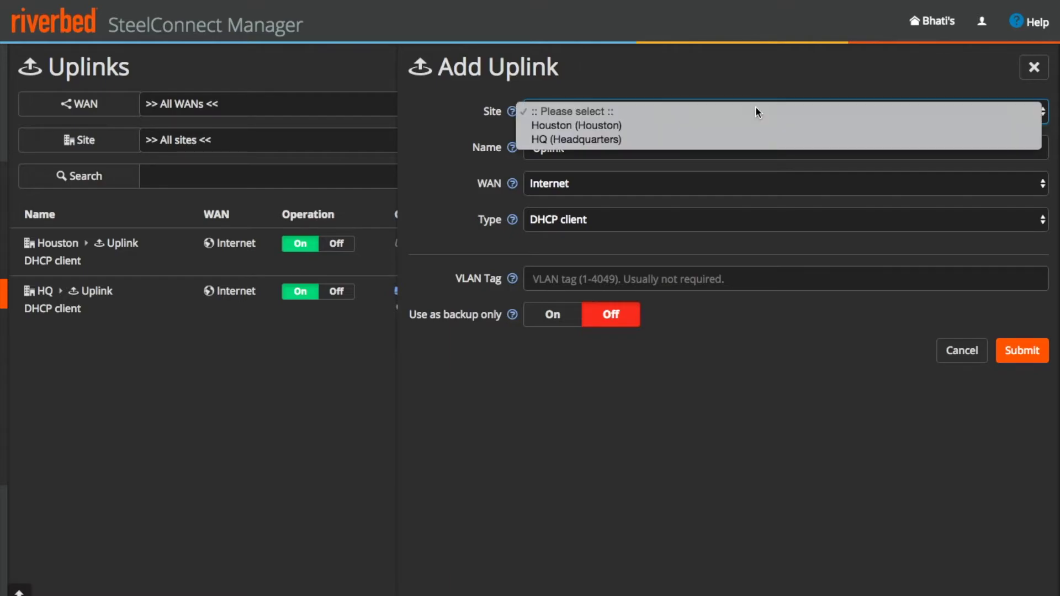
left_click(735, 126)
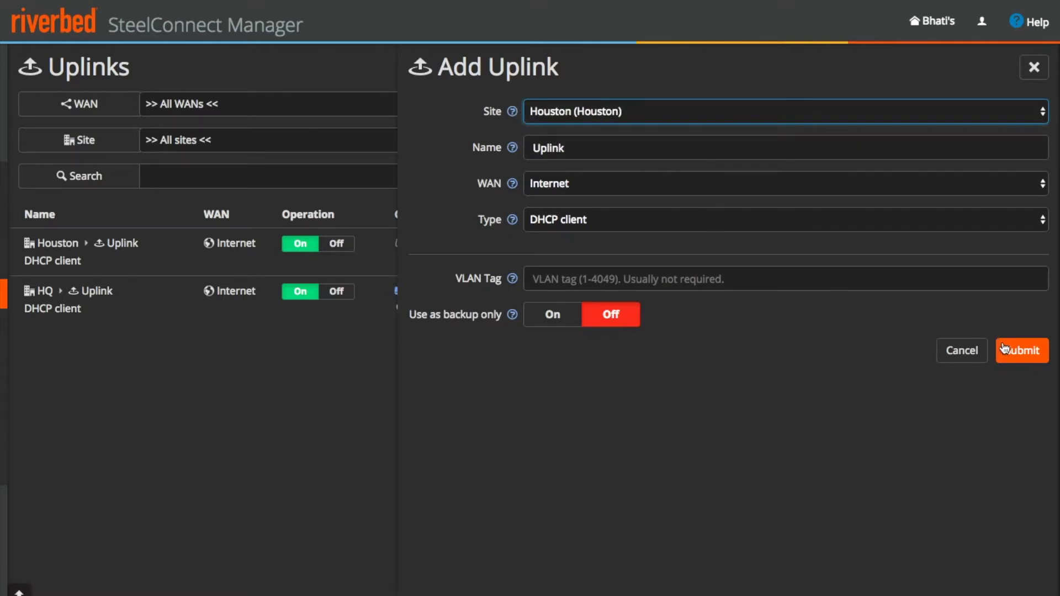
left_click(962, 350)
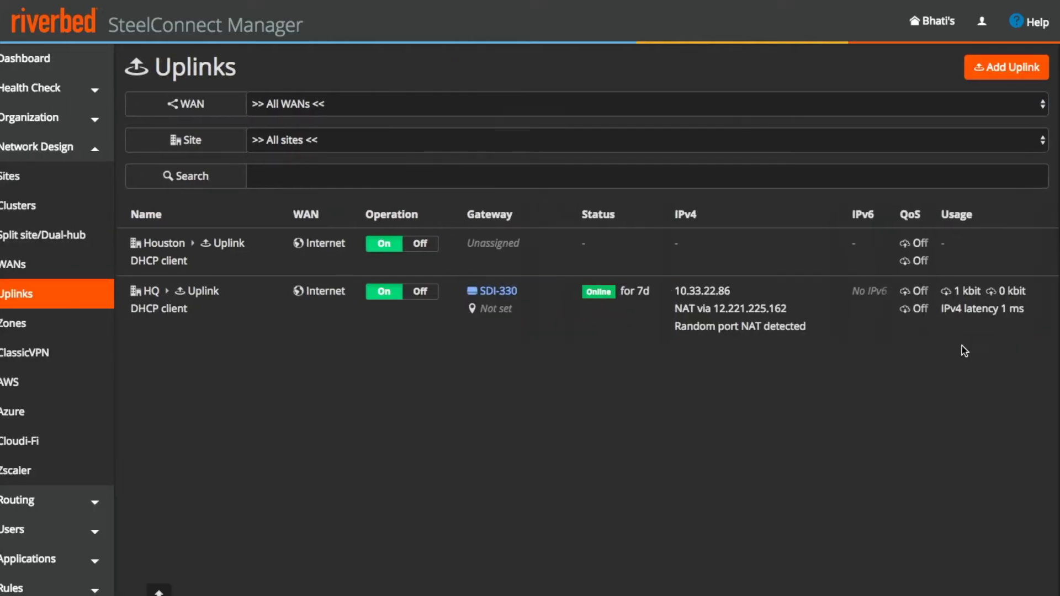
left_click(314, 257)
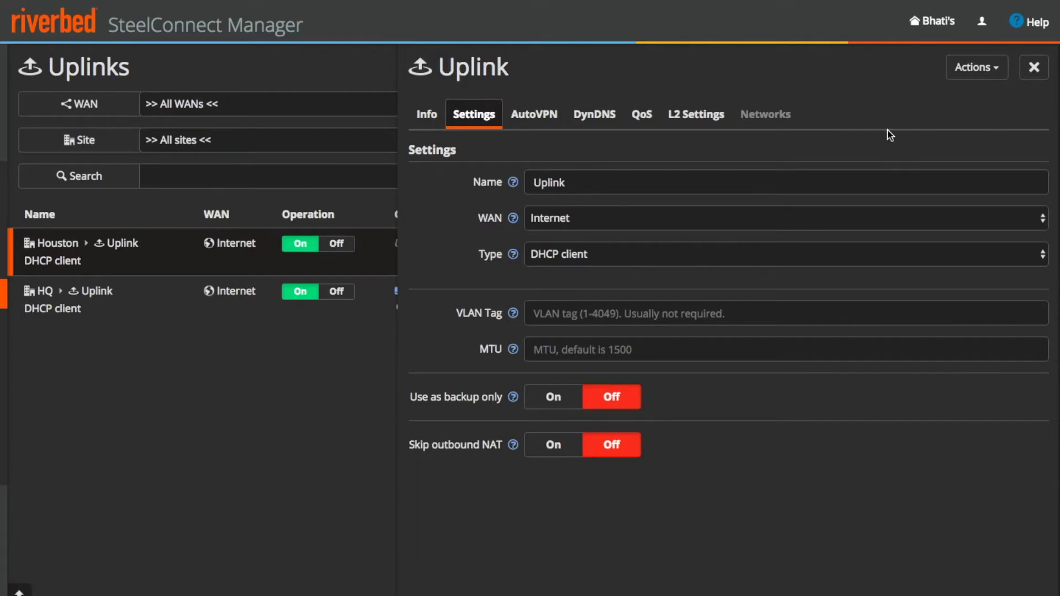
left_click(998, 70)
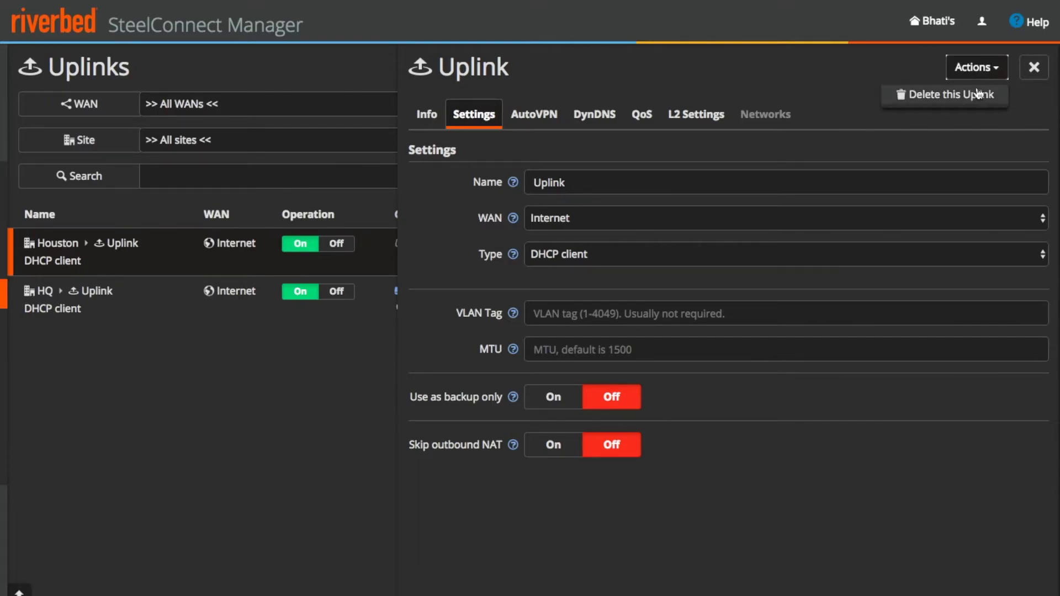
left_click(1033, 67)
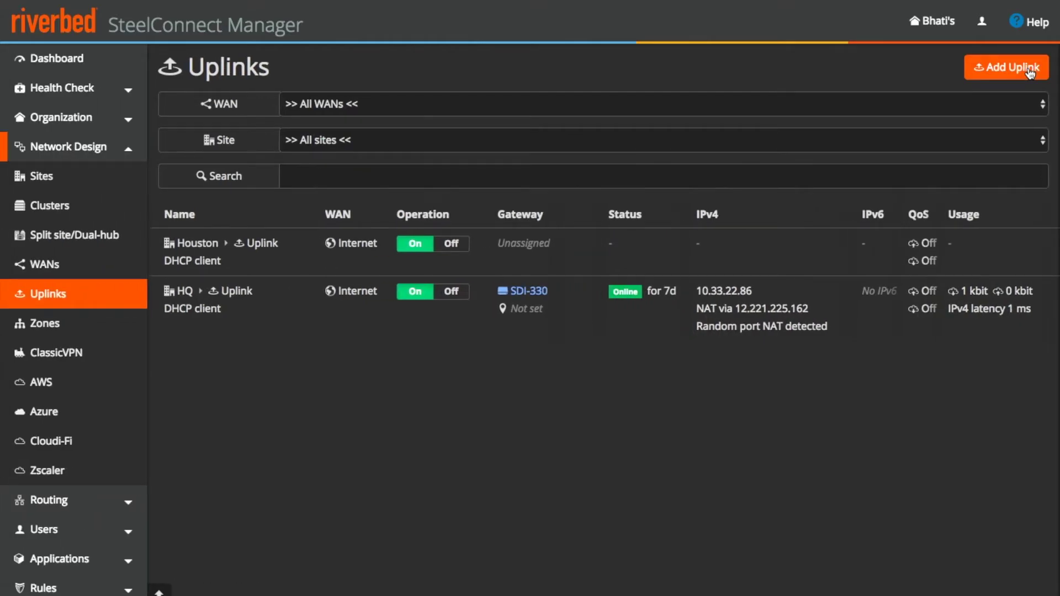
left_click(284, 315)
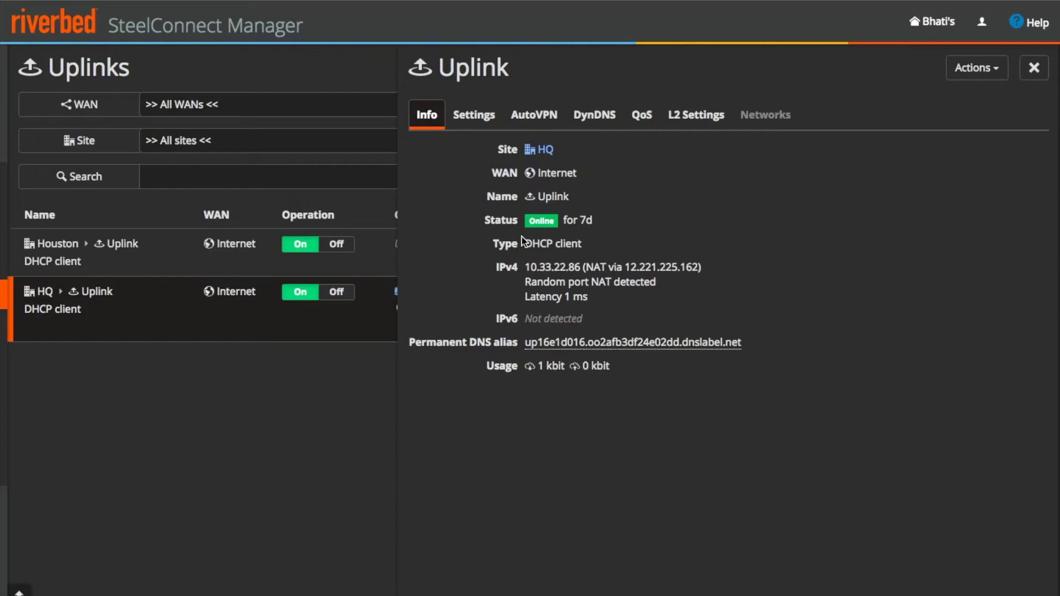
left_click(460, 111)
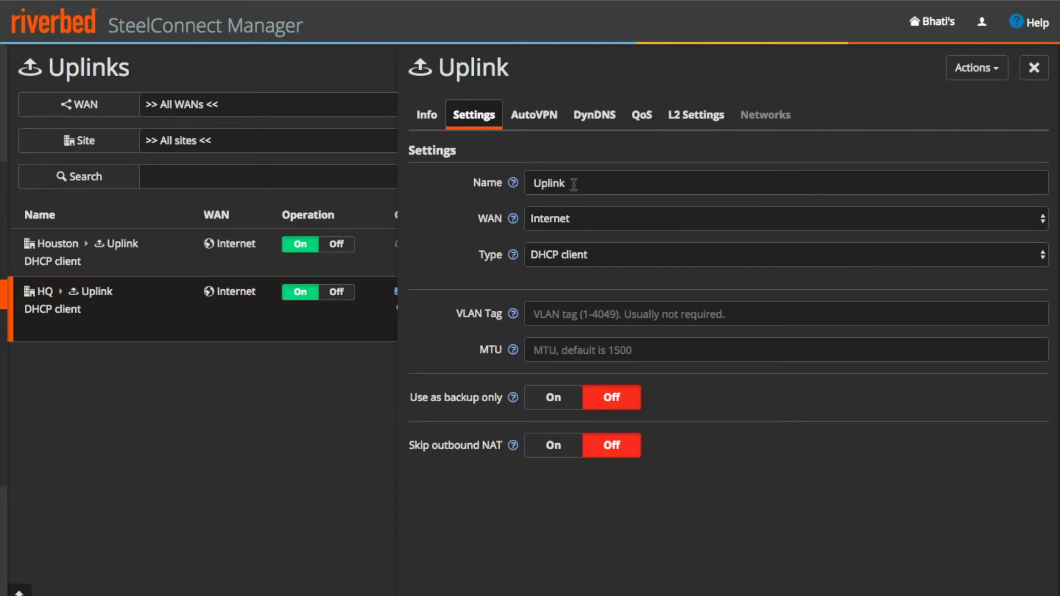
left_click_drag(573, 184, 515, 188)
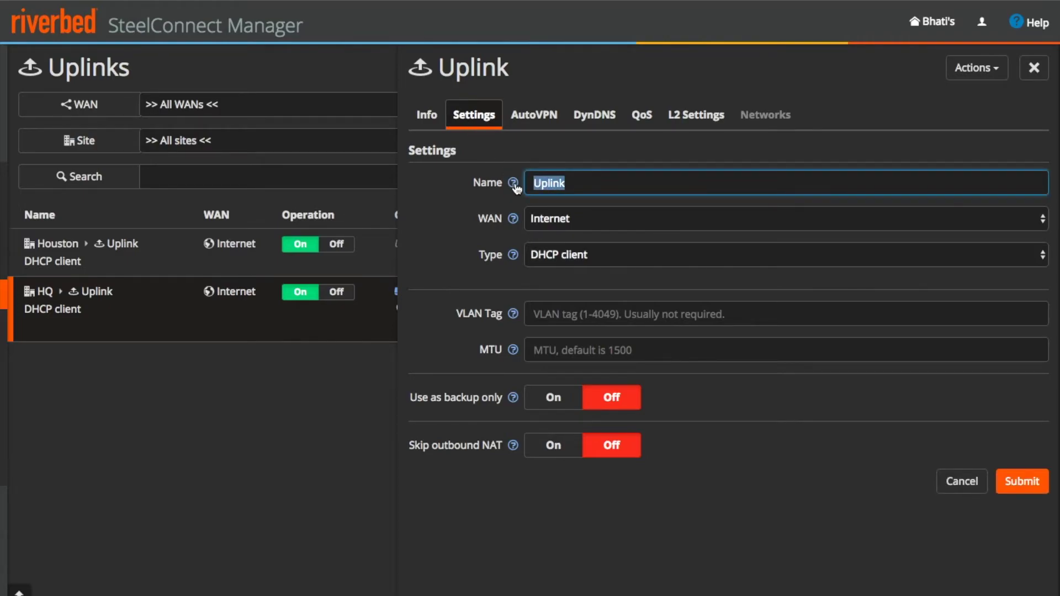
left_click(514, 186)
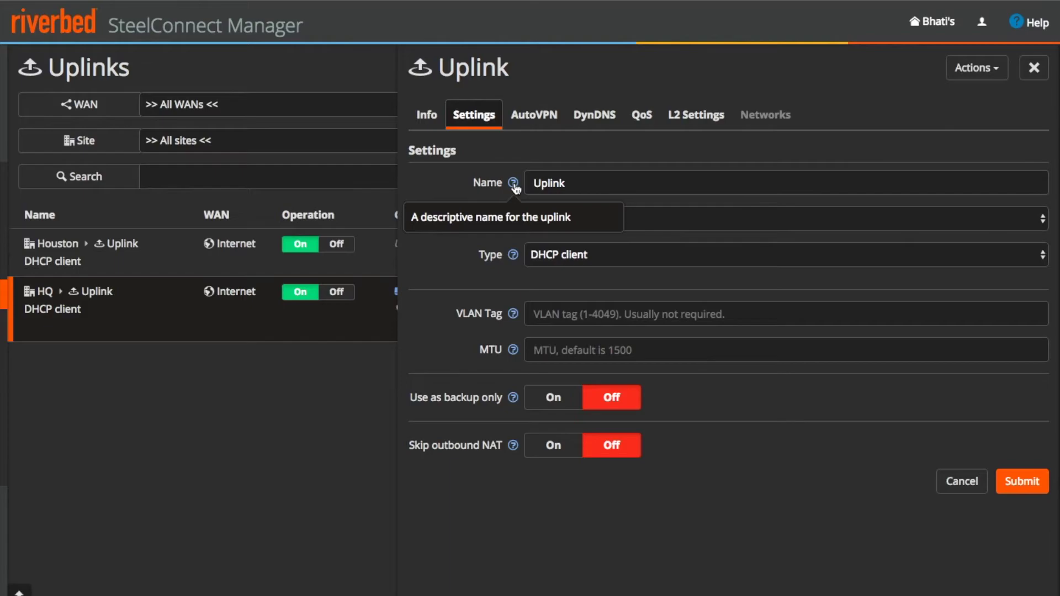
mouse_move(513, 219)
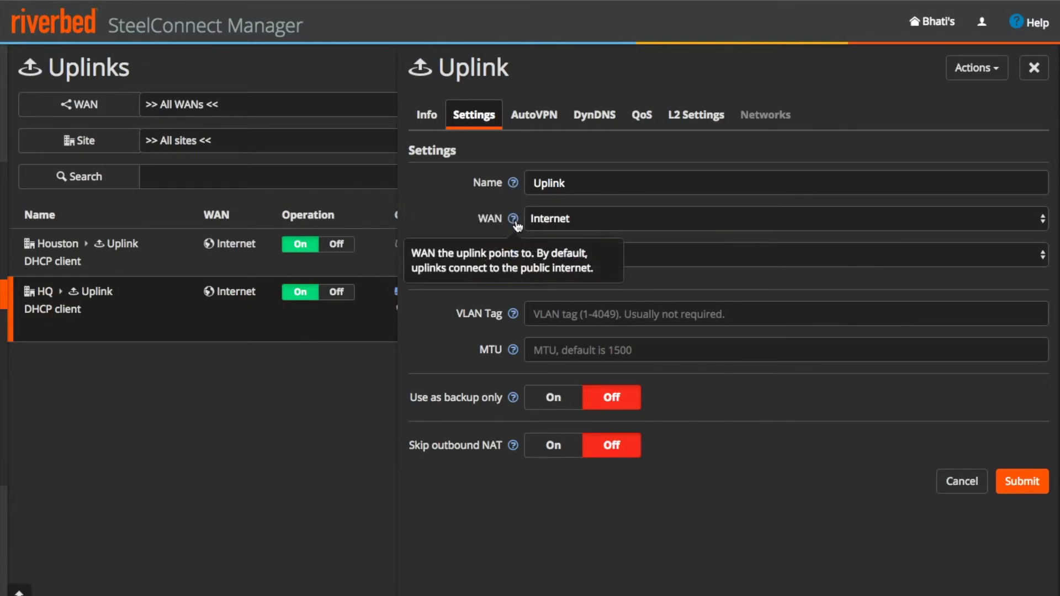
left_click(566, 222)
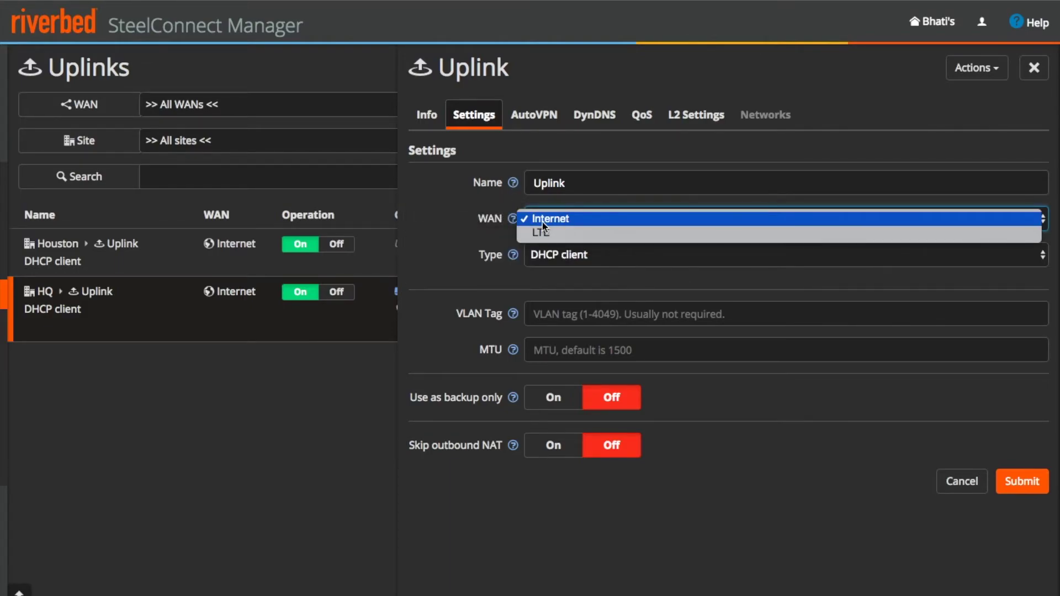
left_click(512, 222)
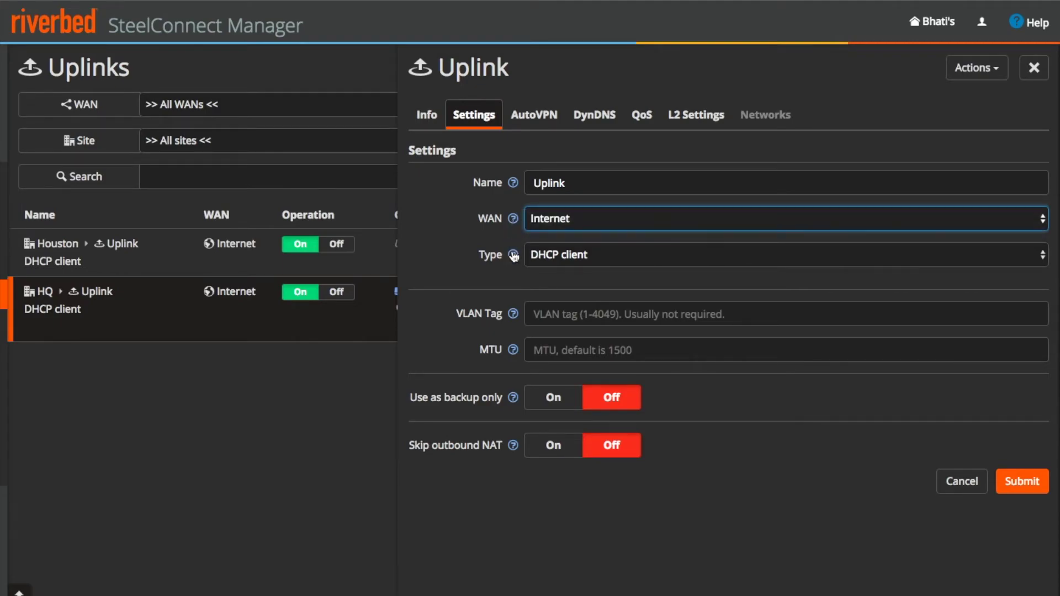
left_click(558, 351)
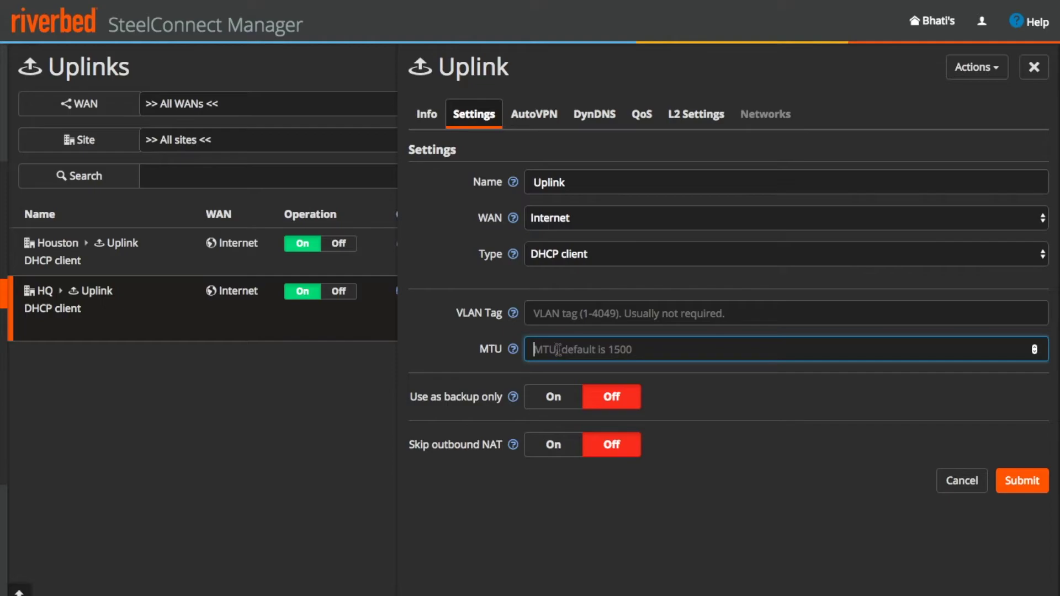
left_click(513, 257)
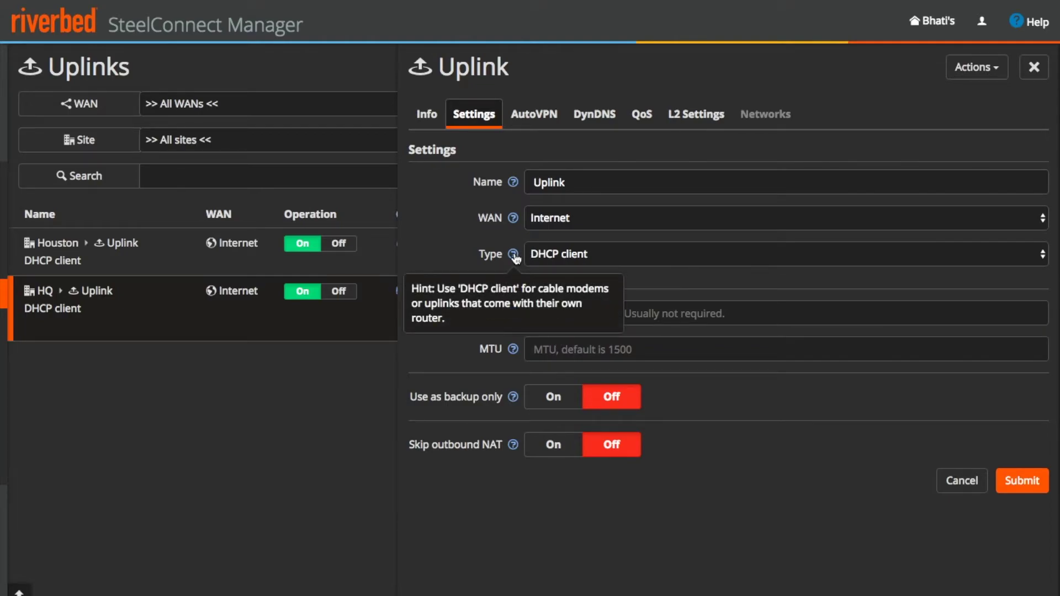
left_click(596, 254)
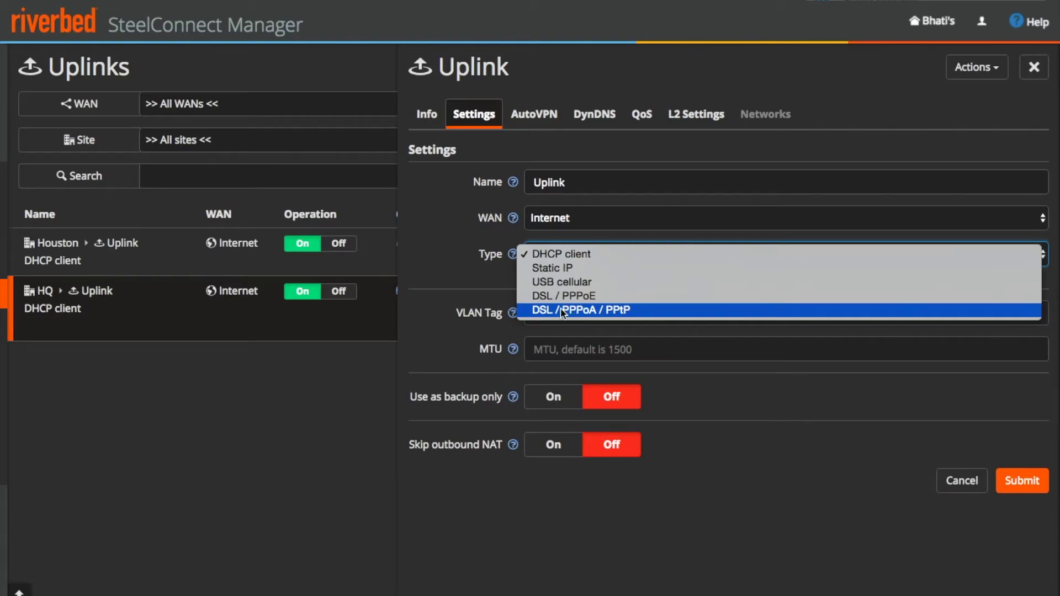
left_click(483, 296)
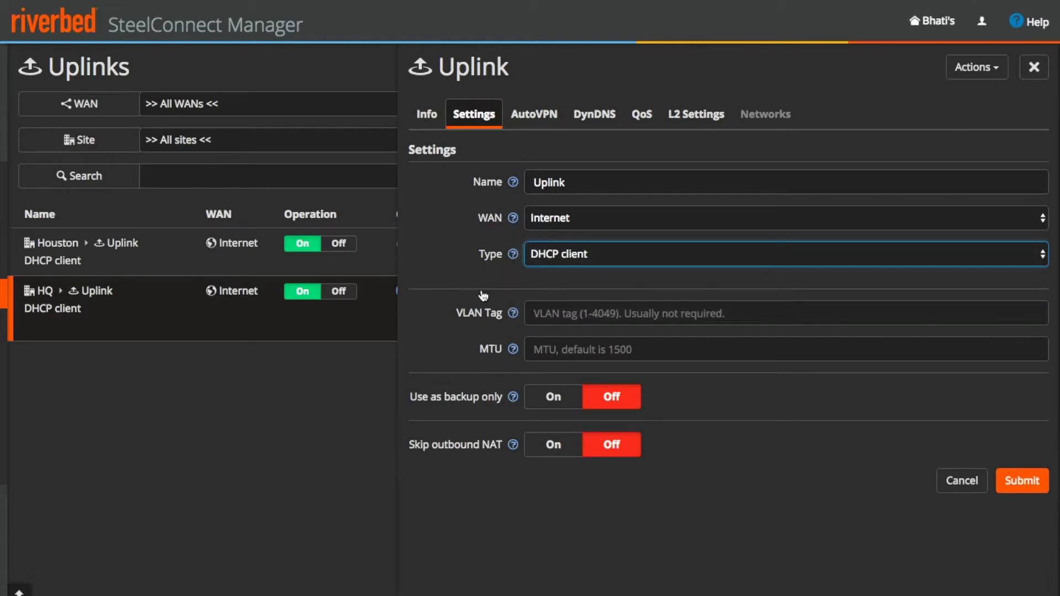
left_click(514, 315)
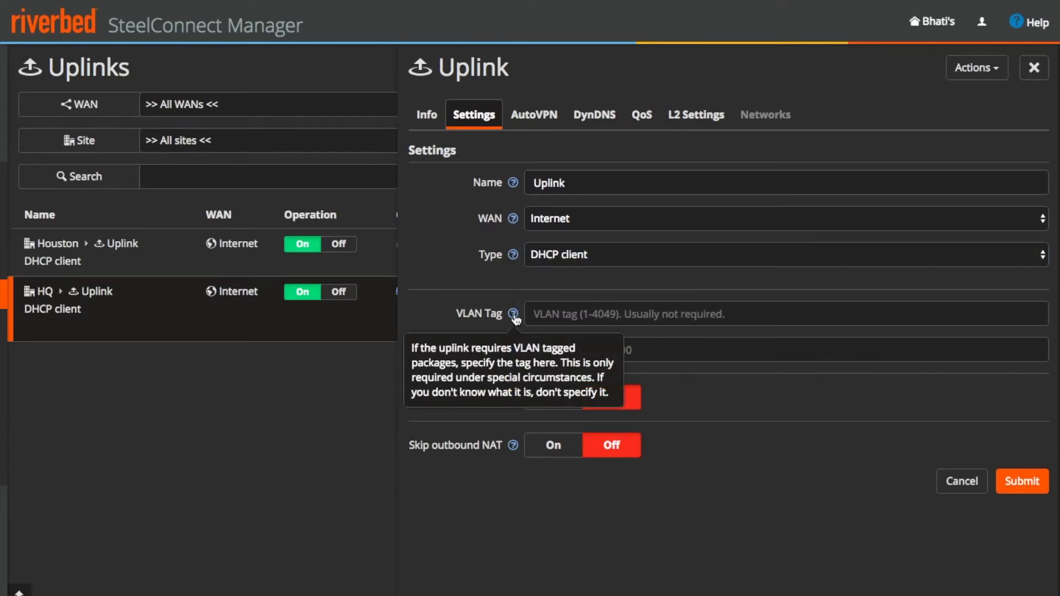
left_click(514, 317)
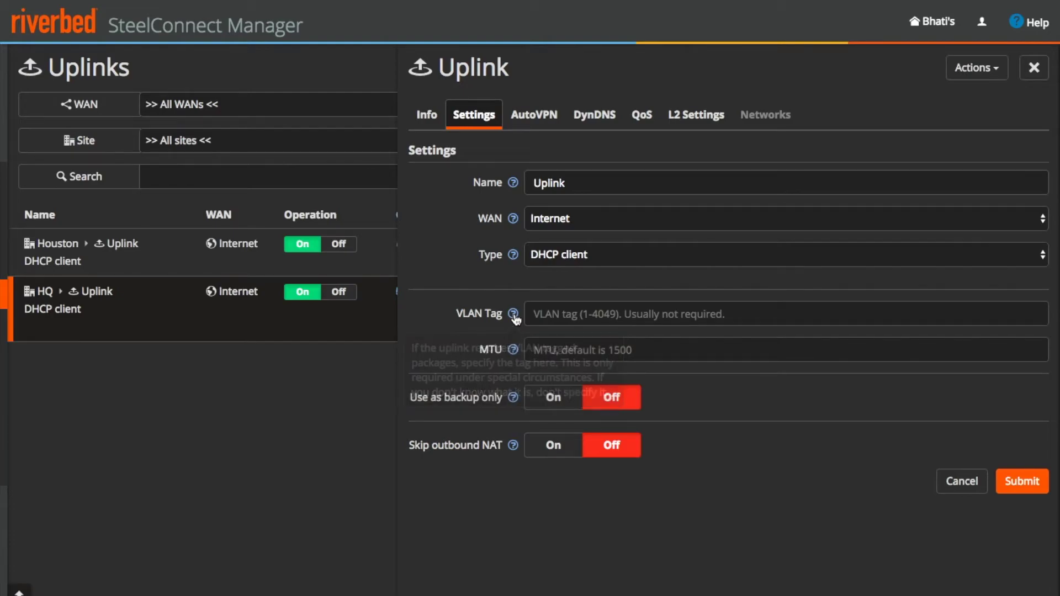
left_click(514, 351)
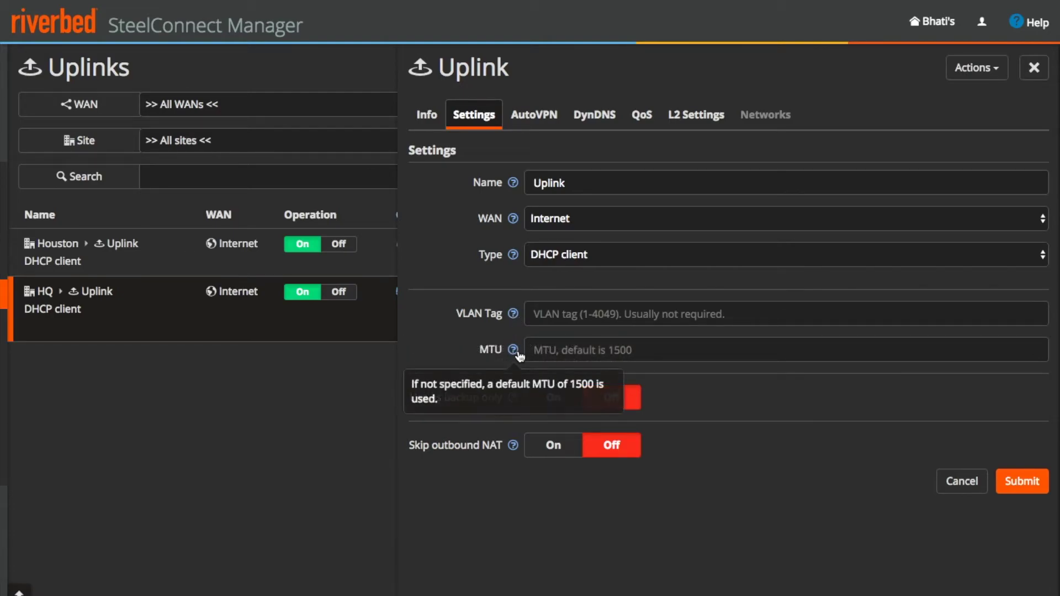
left_click(558, 352)
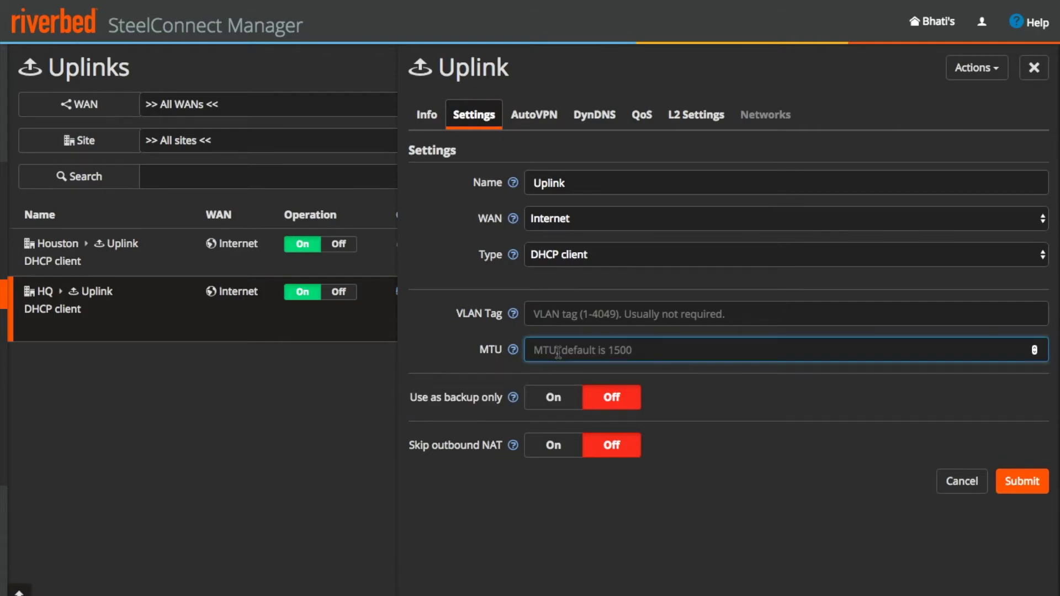
left_click(514, 397)
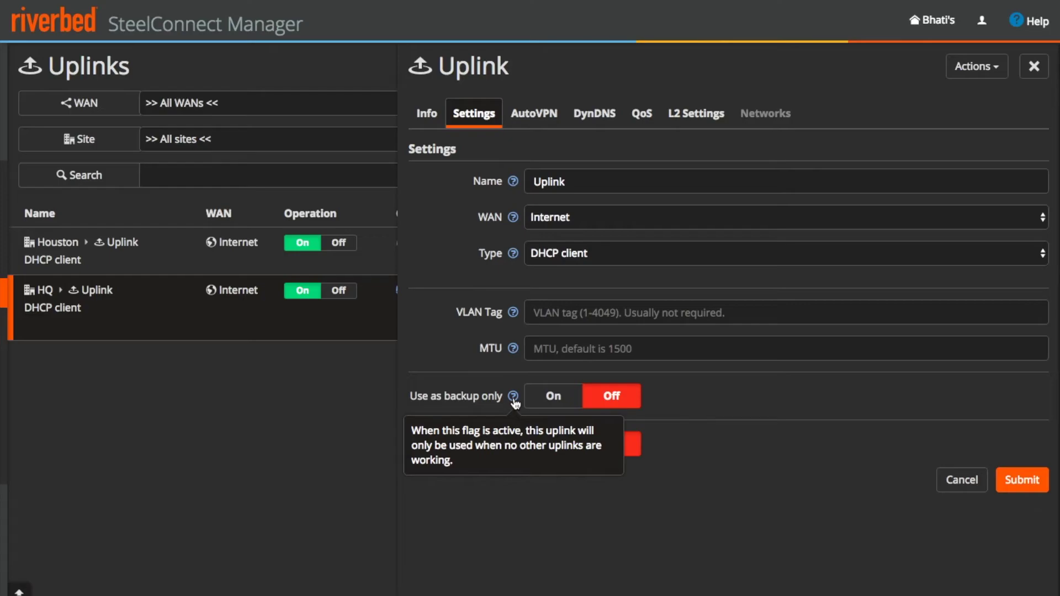
- Toggle HQ's backup-only mode on and off, read the Skip outbound NAT help, and cancel the edits
left_click(561, 395)
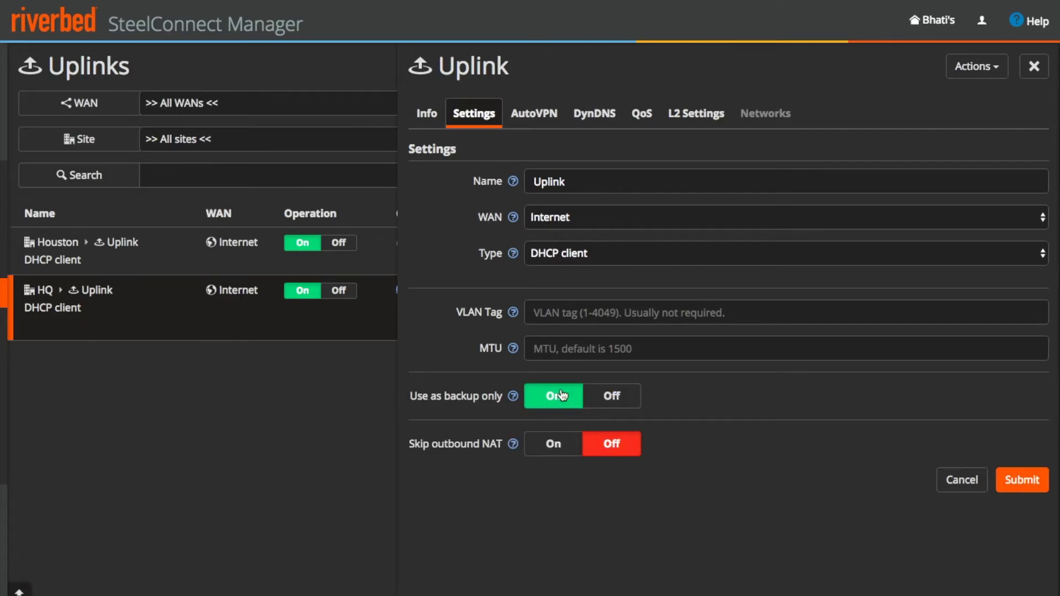
left_click(604, 403)
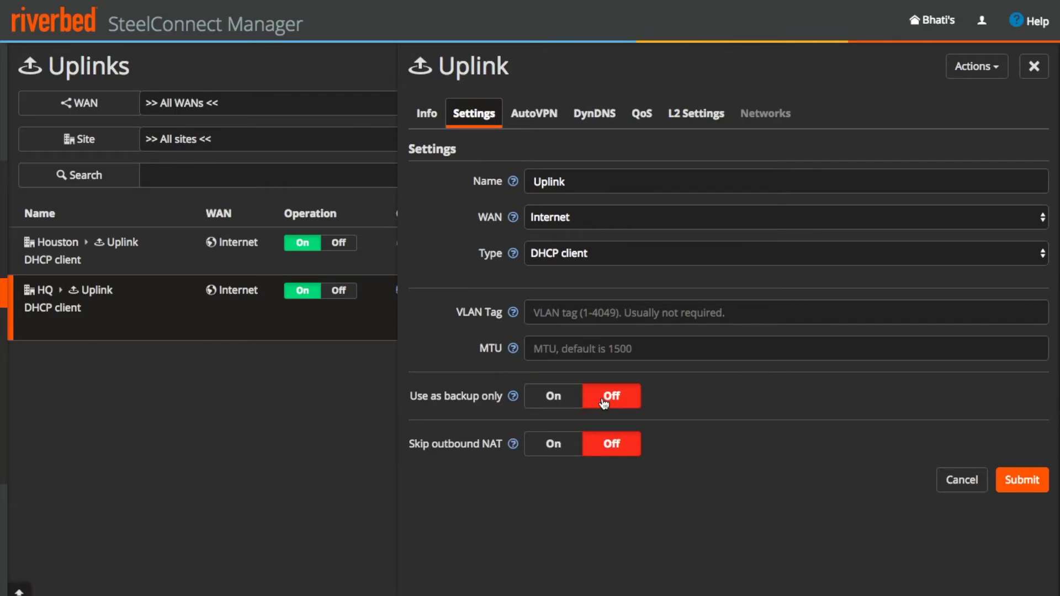
mouse_move(512, 396)
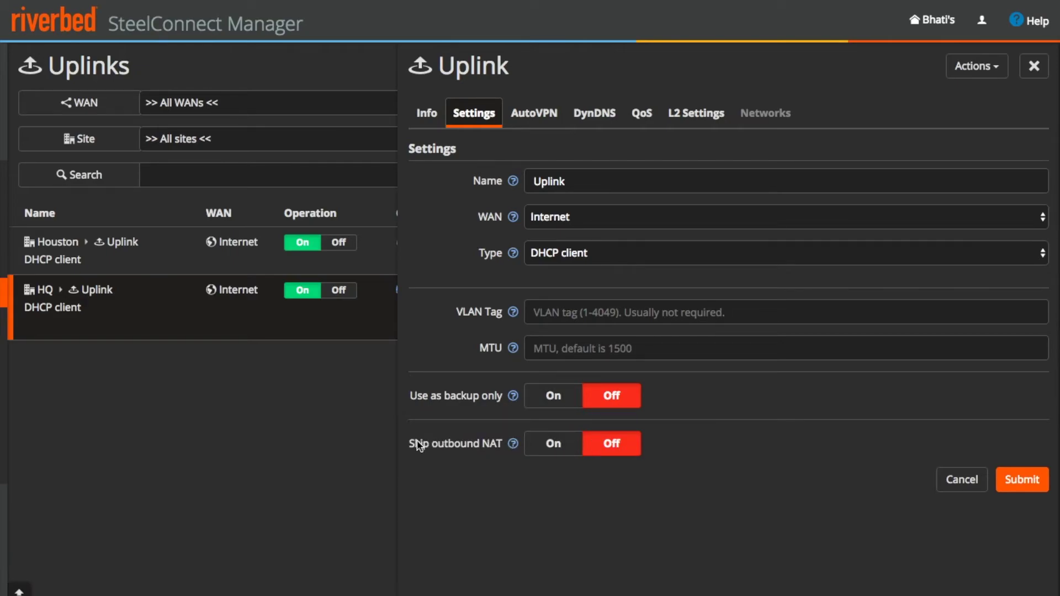
left_click_drag(415, 444, 522, 450)
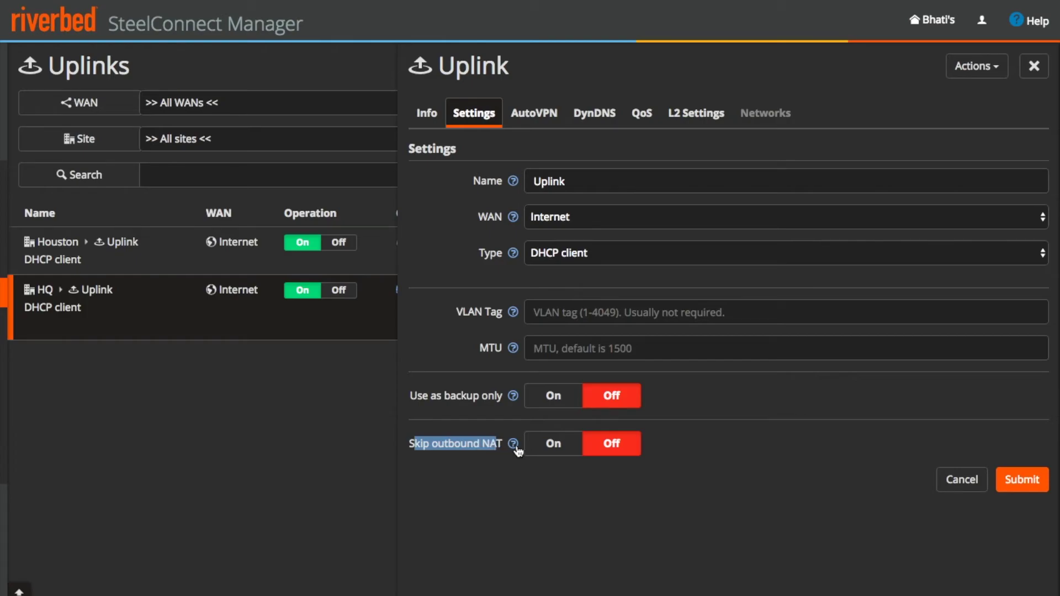
left_click(516, 448)
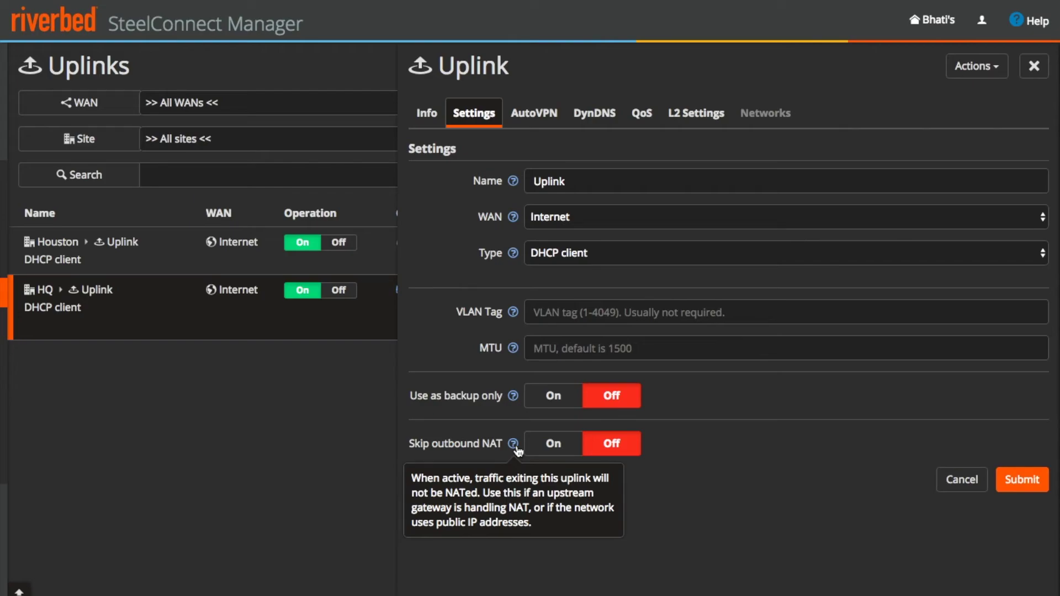
left_click(963, 479)
left_click(529, 113)
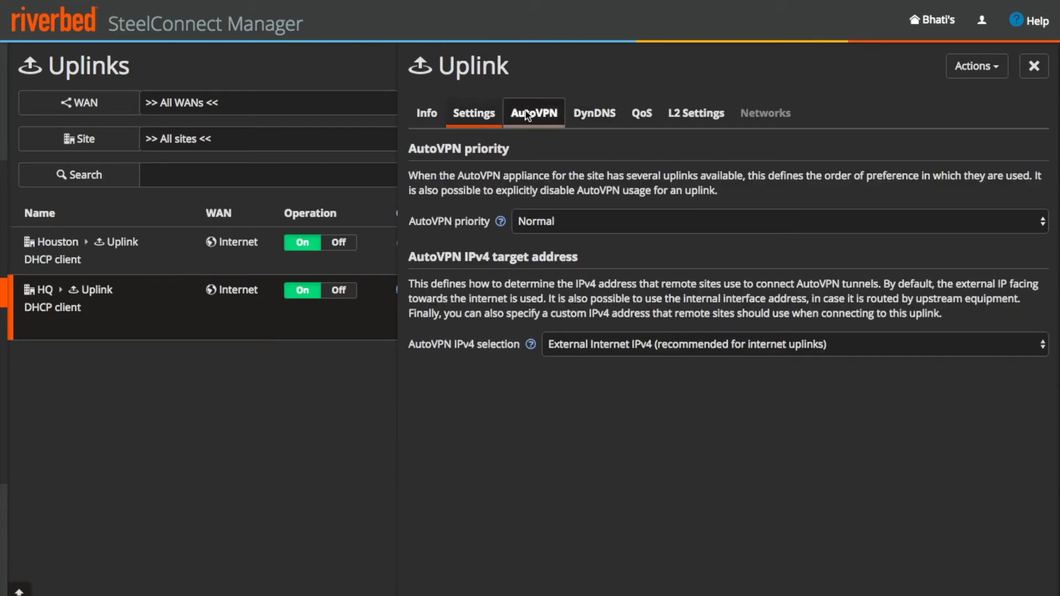
- Check the AutoVPN dropdowns, keeping Normal priority and External Internet IPv4 target address
left_click(550, 221)
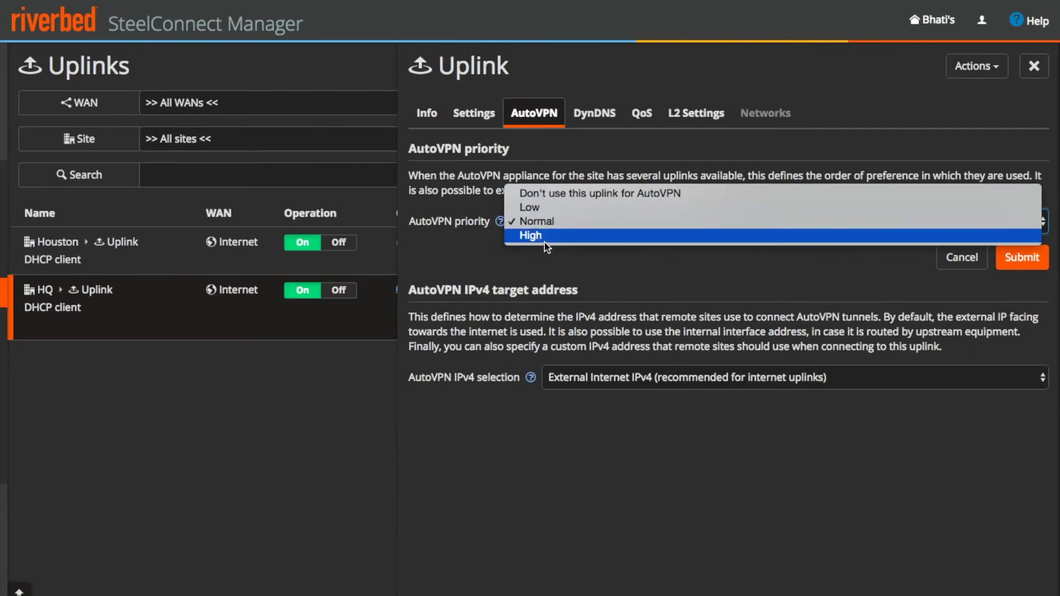
left_click(555, 272)
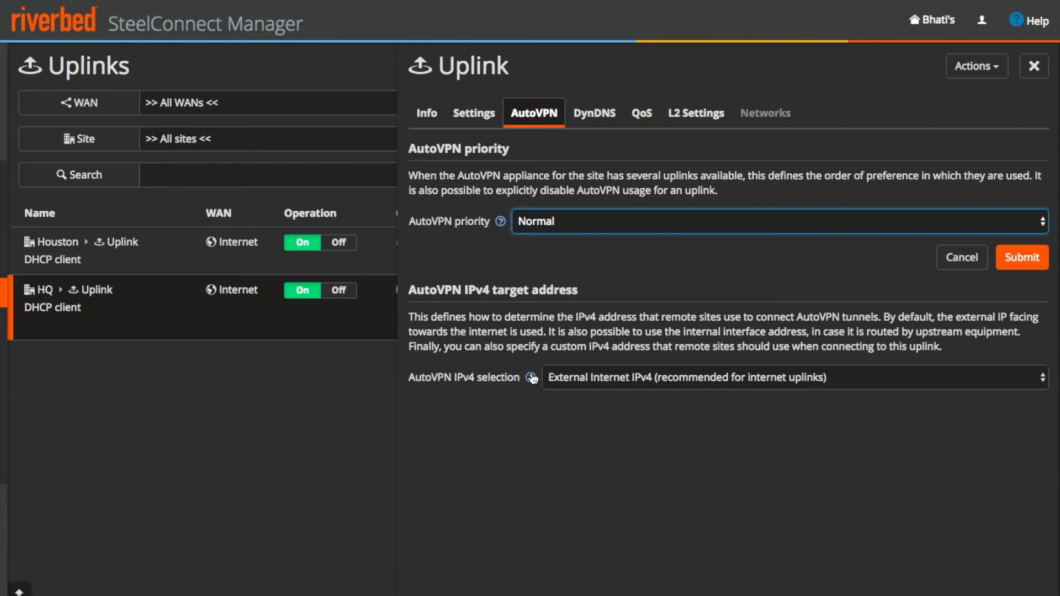
left_click(567, 384)
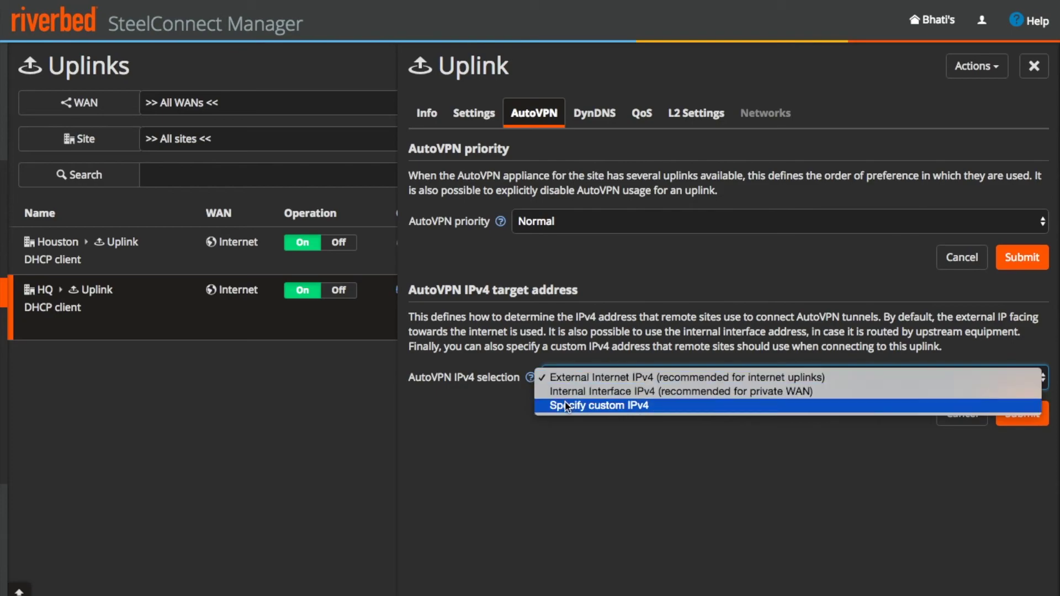
left_click(531, 383)
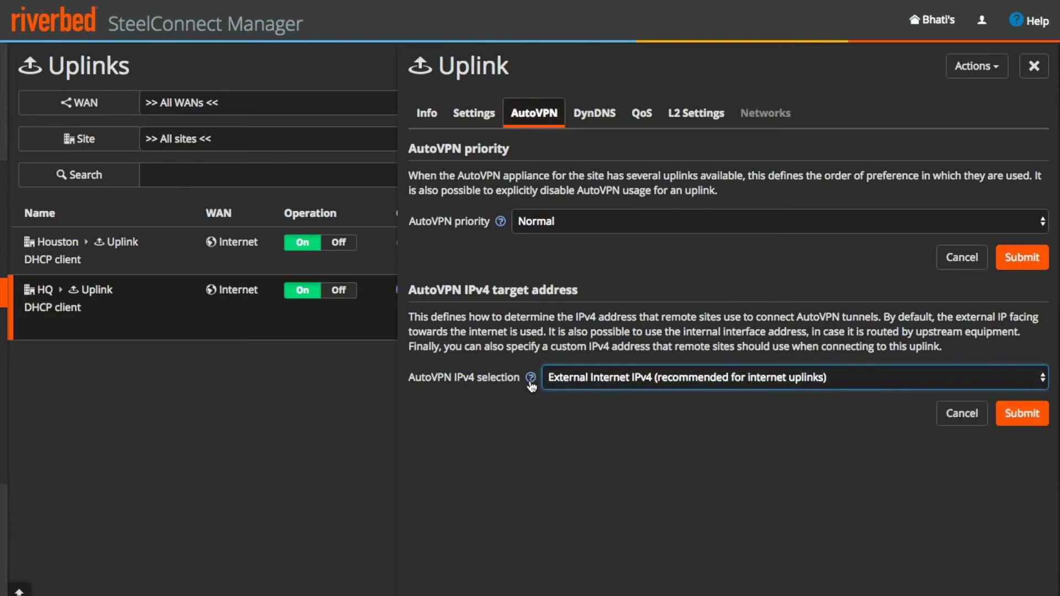
- Review the HQ uplink's DynDNS registration options and description
left_click(587, 116)
left_click_drag(455, 176, 660, 230)
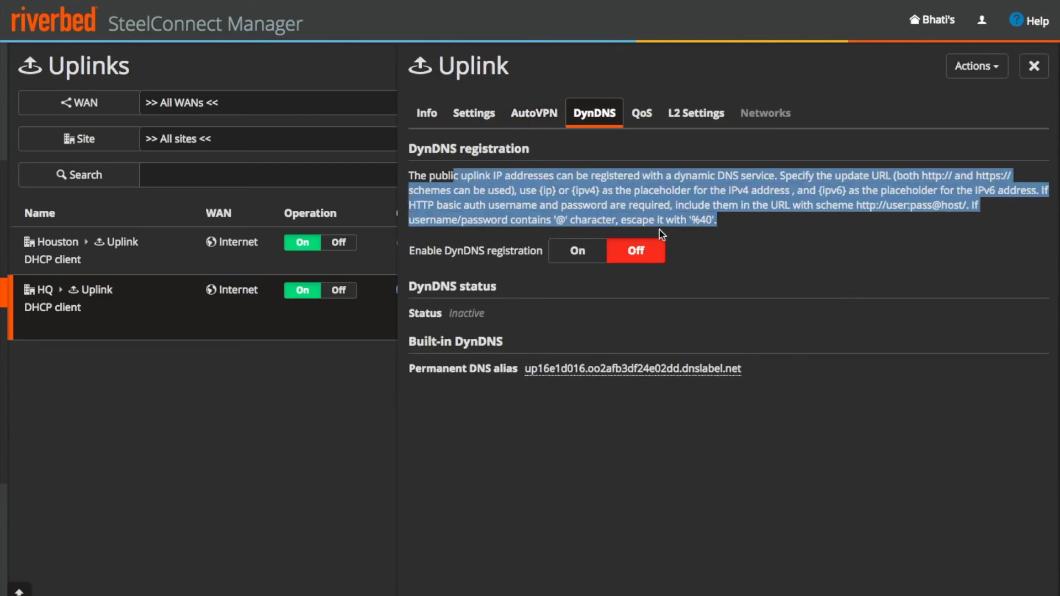
left_click(738, 218)
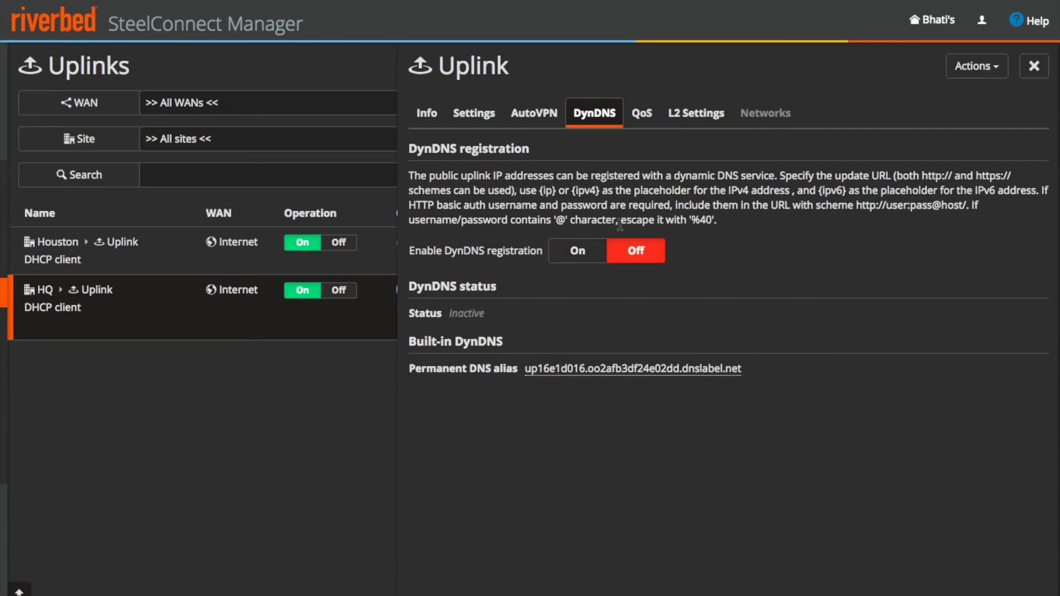
- Review the outbound and inbound QoS options, then show L2 settings with auto-negotiation on
left_click(644, 112)
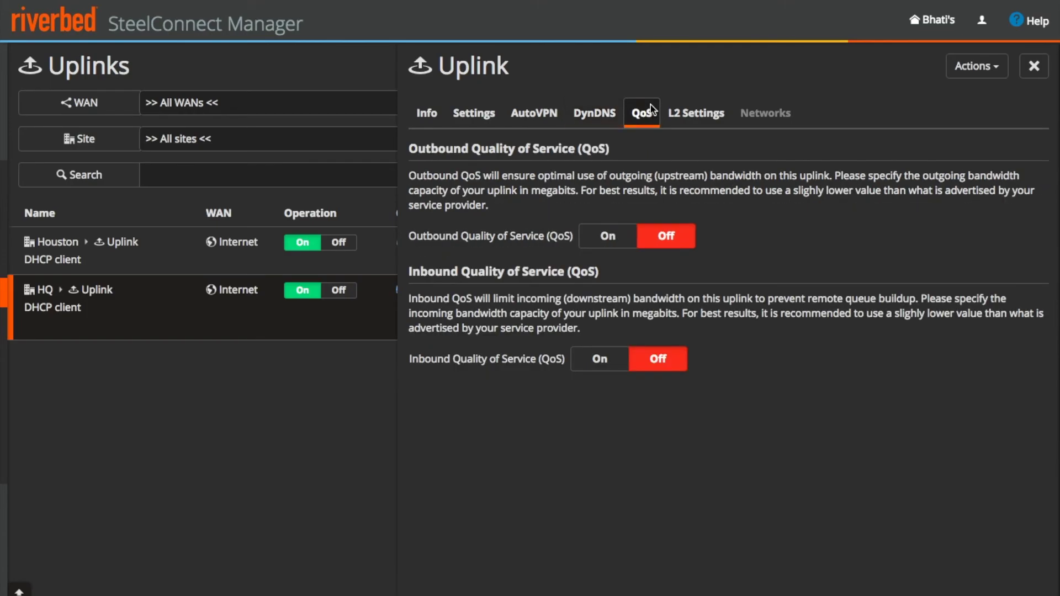
left_click_drag(429, 150, 577, 150)
left_click_drag(429, 271, 572, 272)
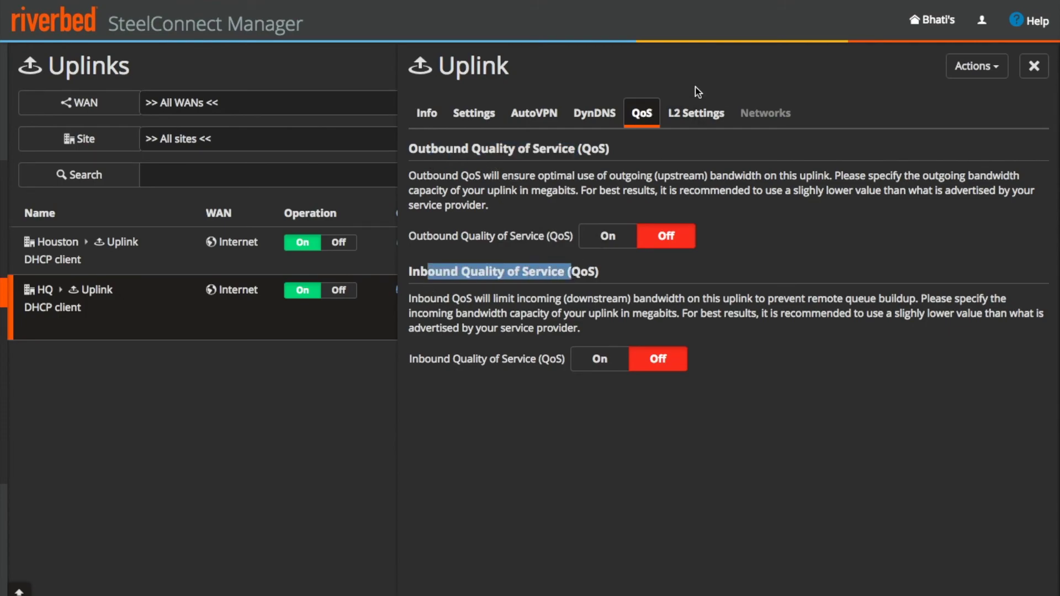
left_click(696, 114)
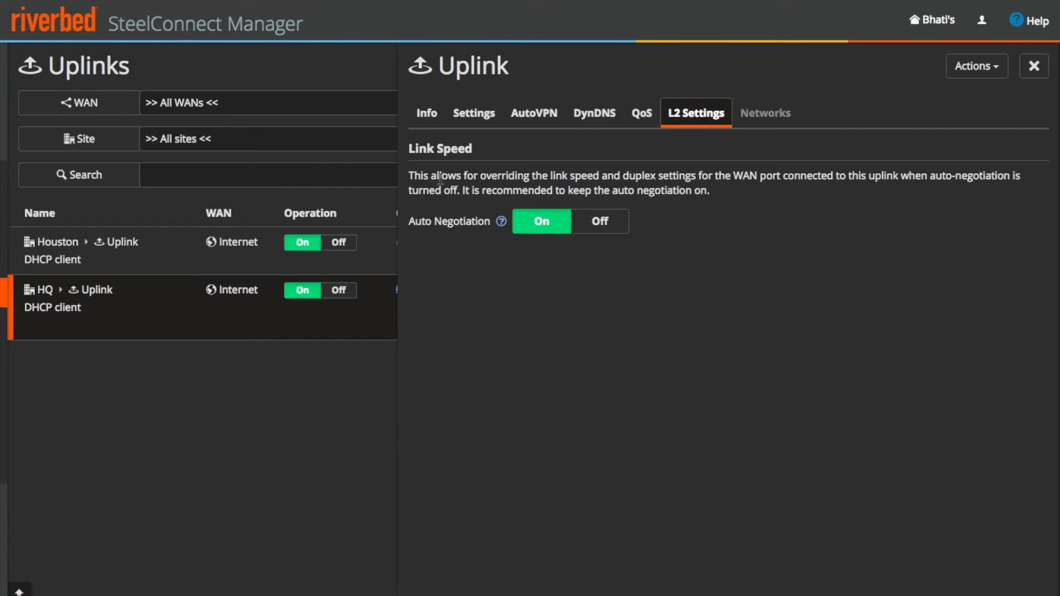